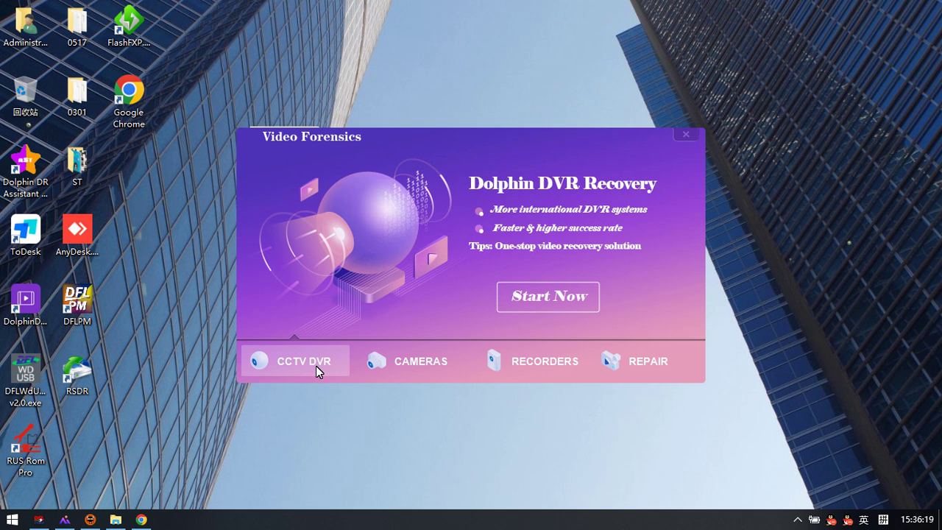
Step: Launch the CCTV DVR recovery module and bring its window in front of the launcher
key("shift")
left_click(552, 298)
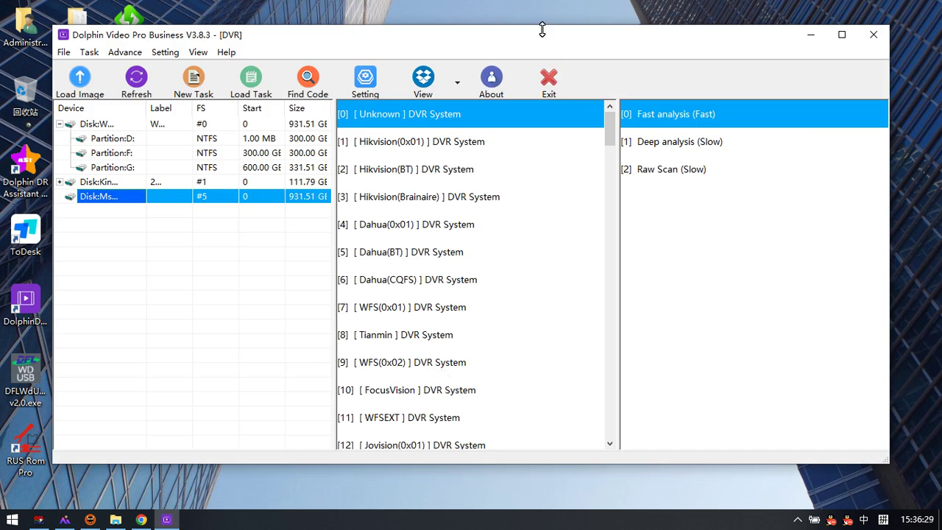
left_click_drag(542, 29, 582, 335)
left_click(489, 138)
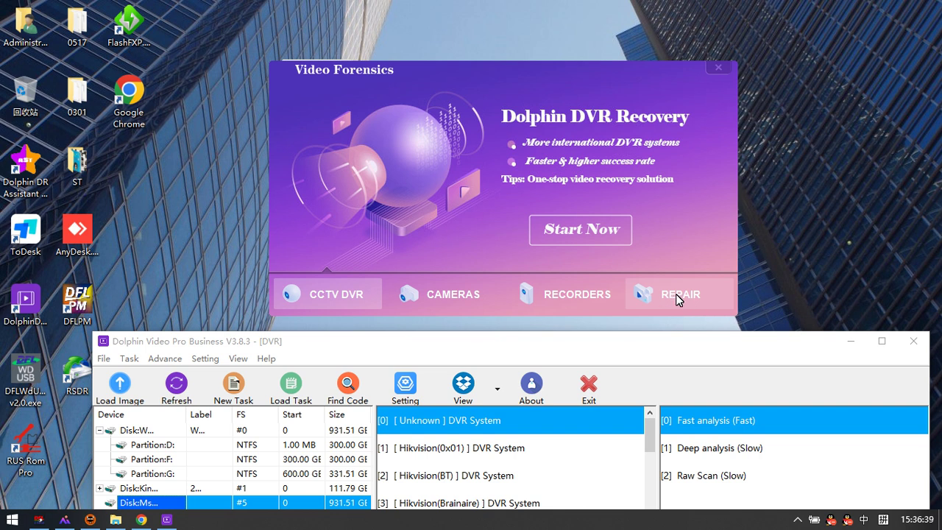
left_click_drag(579, 342, 548, 57)
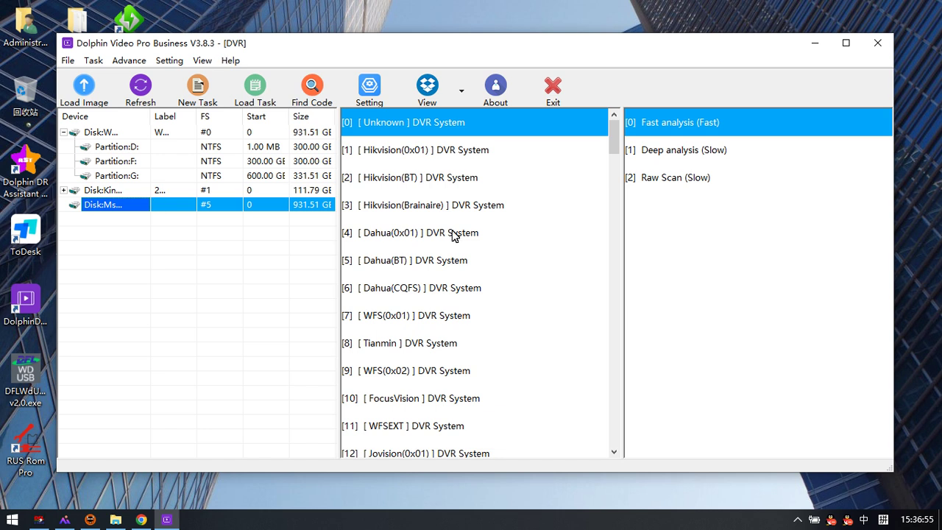
Step: Select [2] Raw Scan (Slow) as the analysis method
left_click(662, 184)
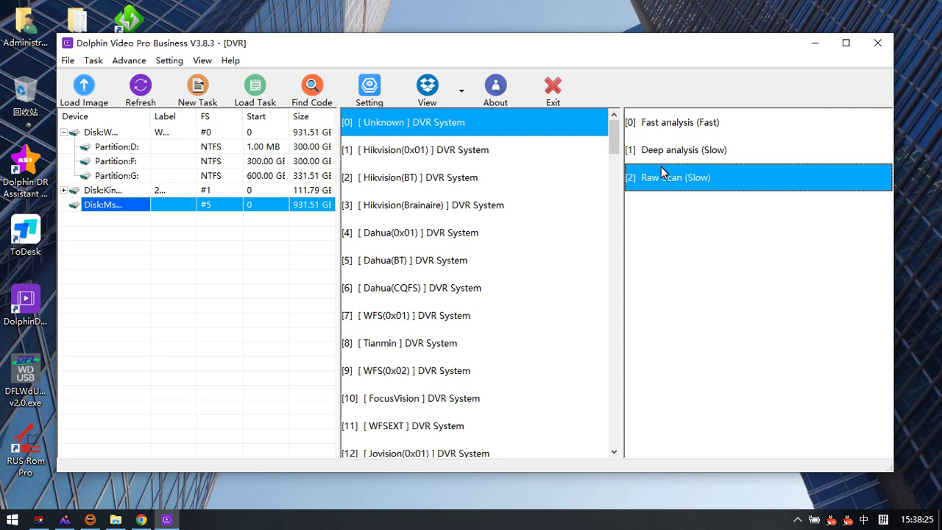
Step: Try the Hikvision(0x01) DVR system, return to Unknown, and reselect Raw Scan (Slow)
left_click(442, 150)
left_click(468, 124)
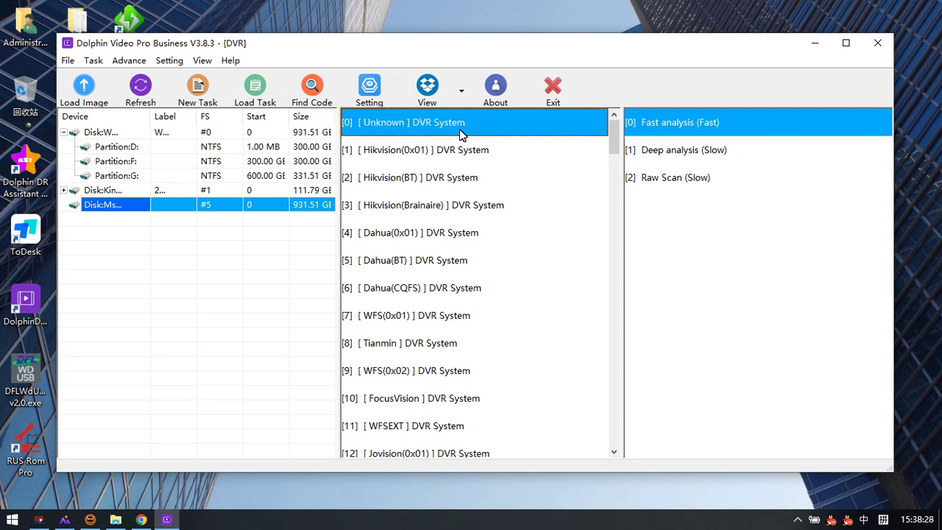
left_click(657, 178)
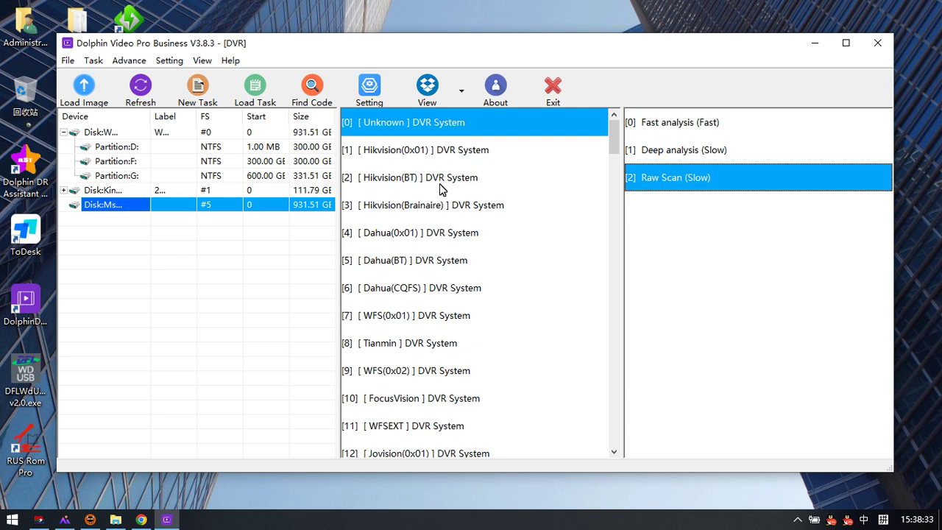
Step: Scroll through the 115 DVR system types to the bottom and back up
scroll(441, 189, "down", 3)
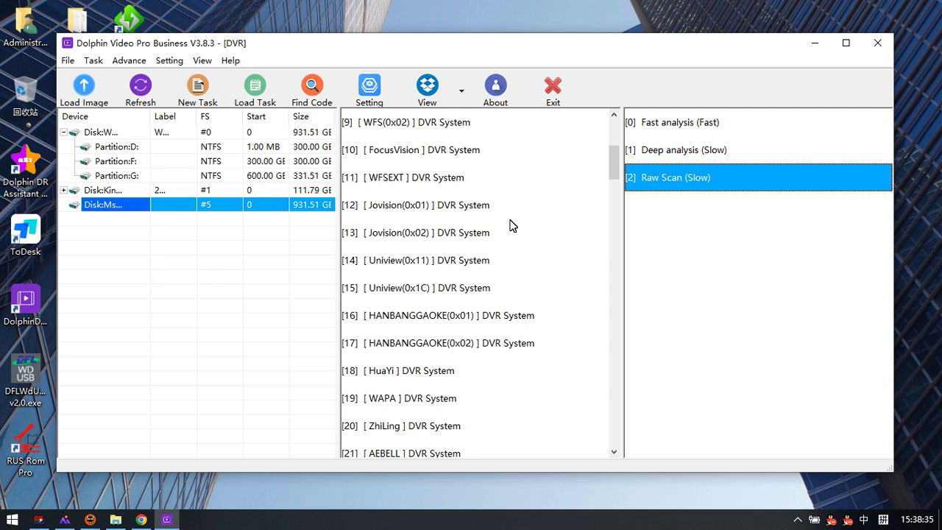
scroll(515, 293, "down", 4)
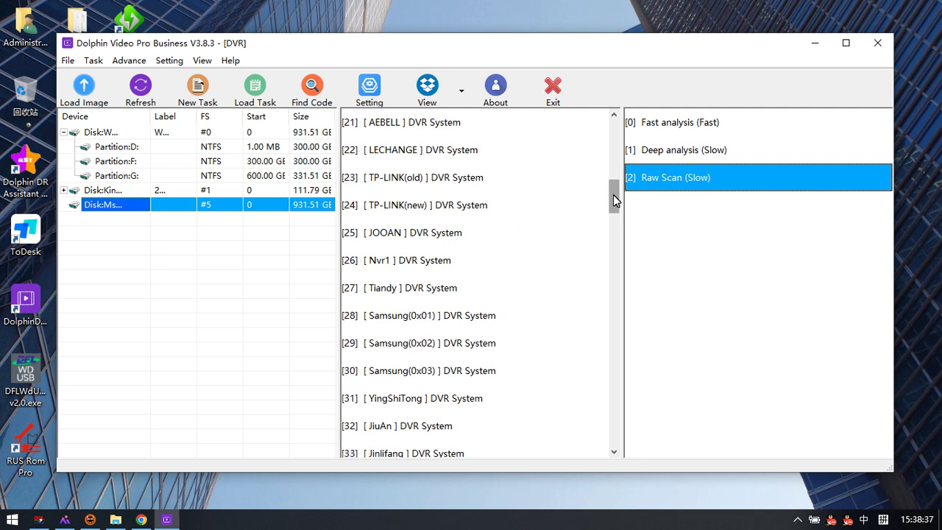
left_click_drag(613, 192, 608, 442)
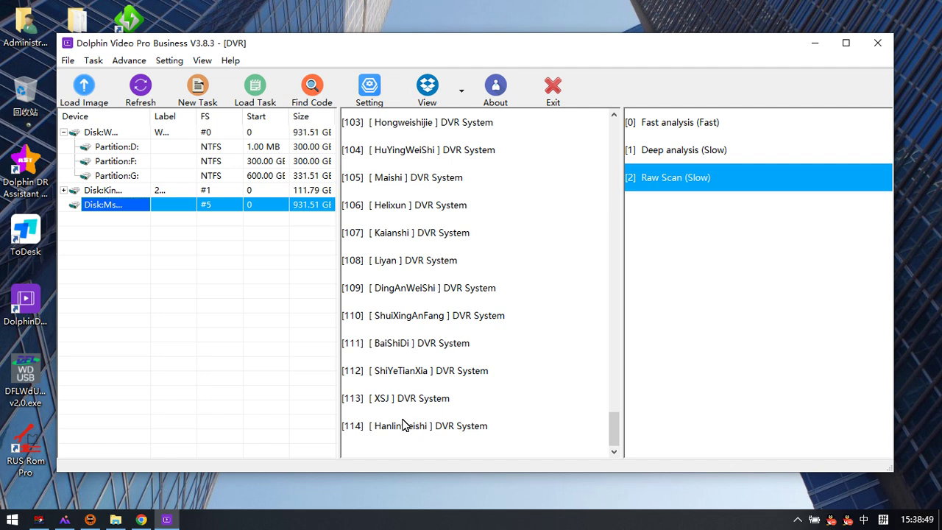
scroll(422, 351, "up", 10)
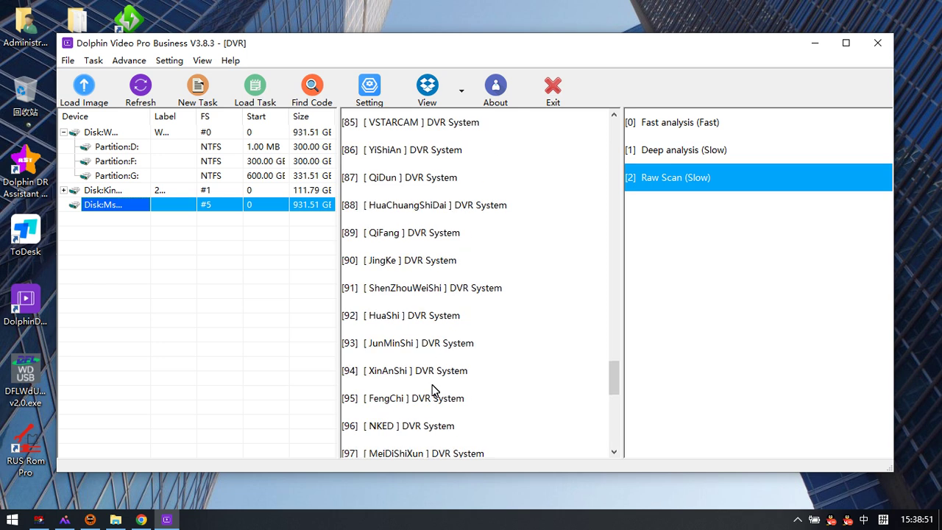
scroll(432, 390, "up", 7)
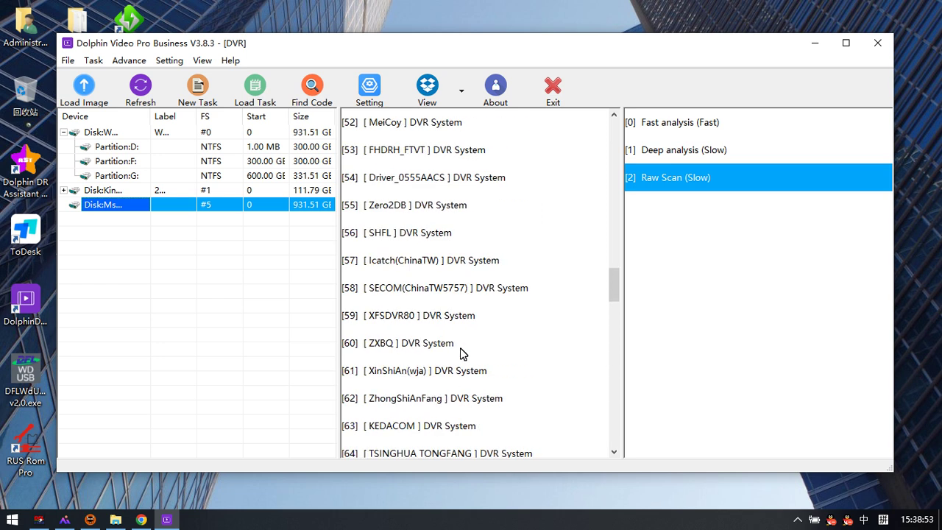
scroll(431, 335, "up", 2)
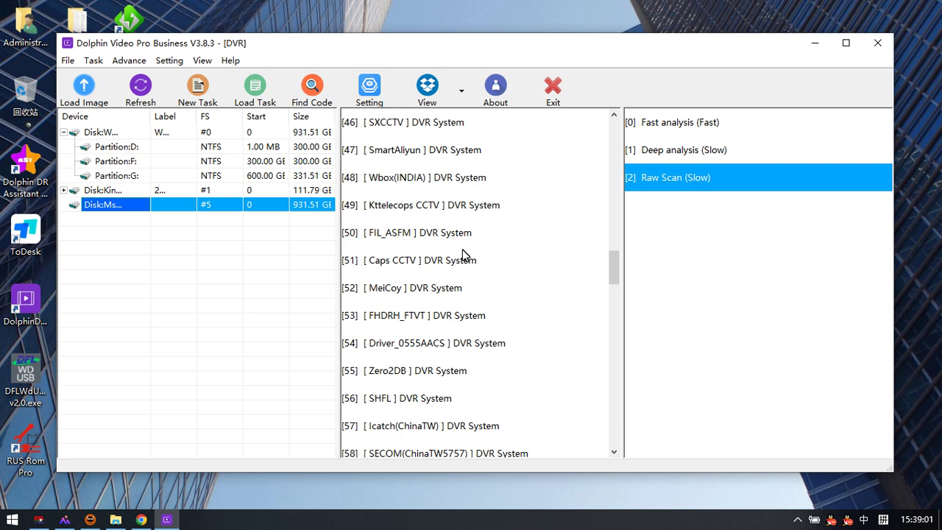
scroll(463, 300, "up", 5)
scroll(464, 300, "up", 10)
left_click_drag(436, 234, 410, 387)
scroll(441, 383, "down", 5)
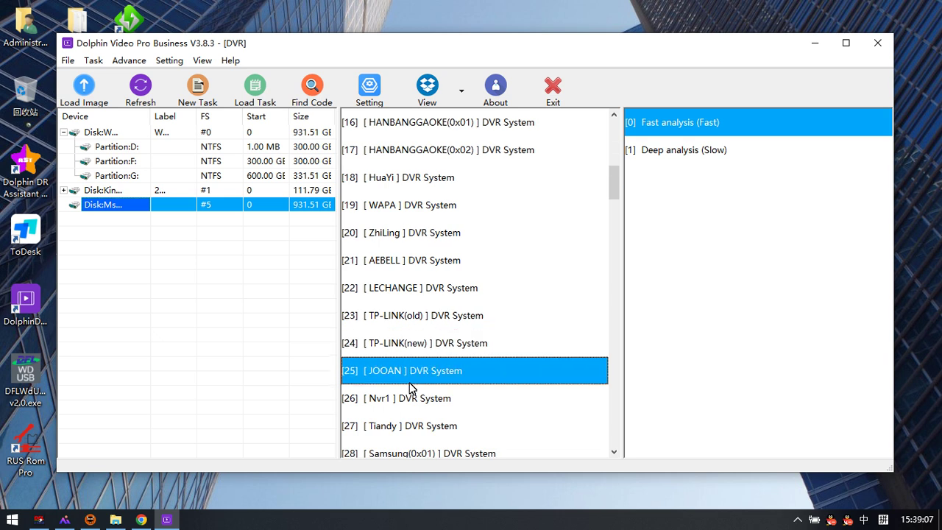
scroll(425, 150, "up", 5)
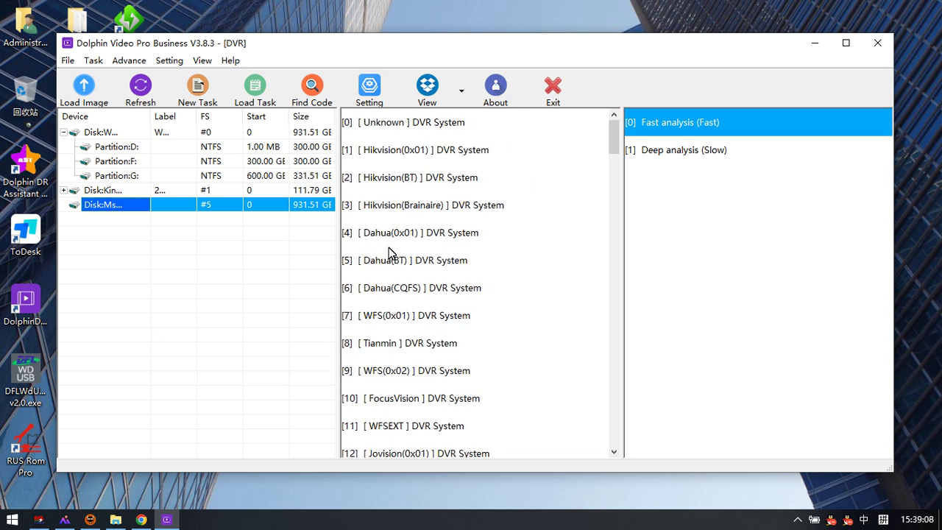
left_click(310, 90)
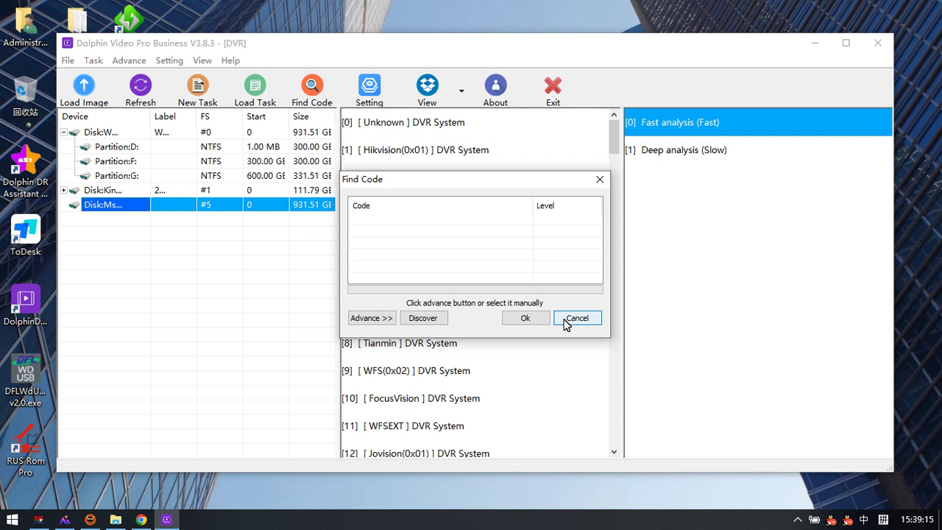
left_click(584, 319)
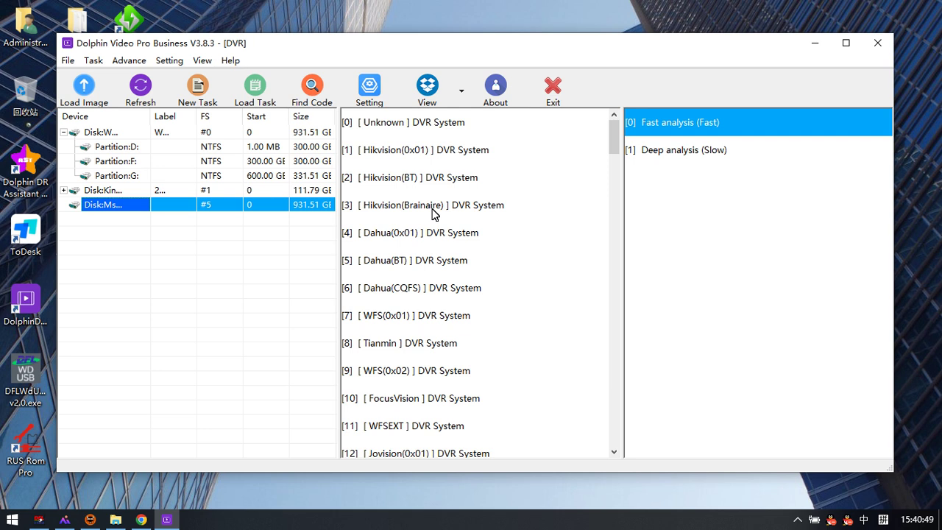
Step: Close the DVR module and start the Cameras+UAV recovery module from the CAMERAS tab
left_click(874, 42)
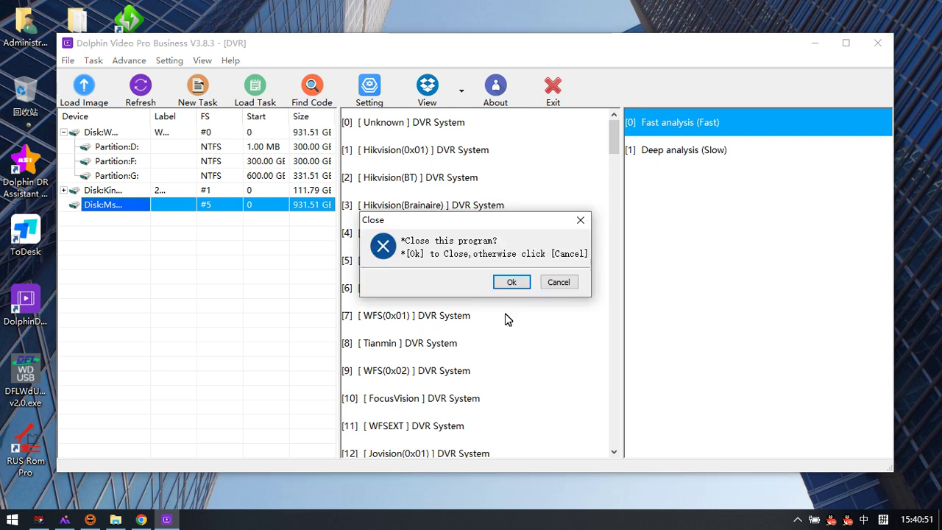
left_click(523, 283)
left_click(450, 291)
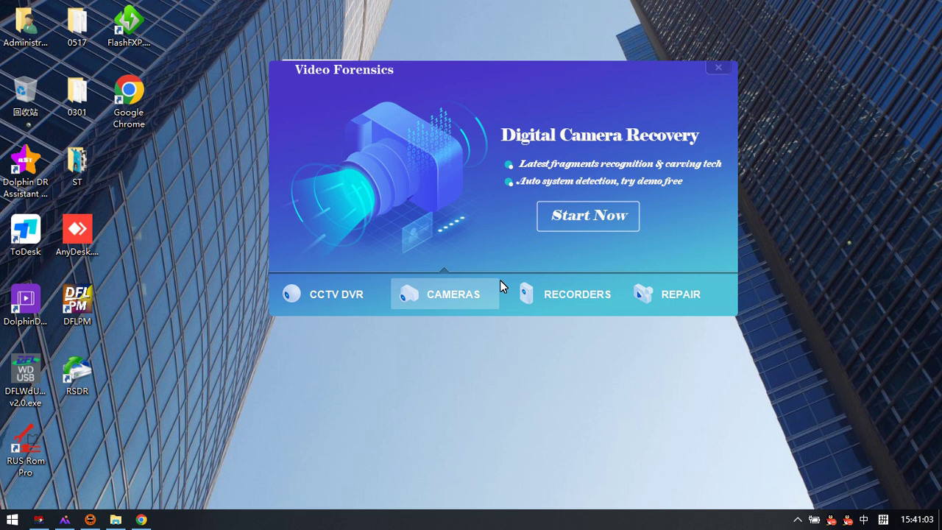
left_click(589, 216)
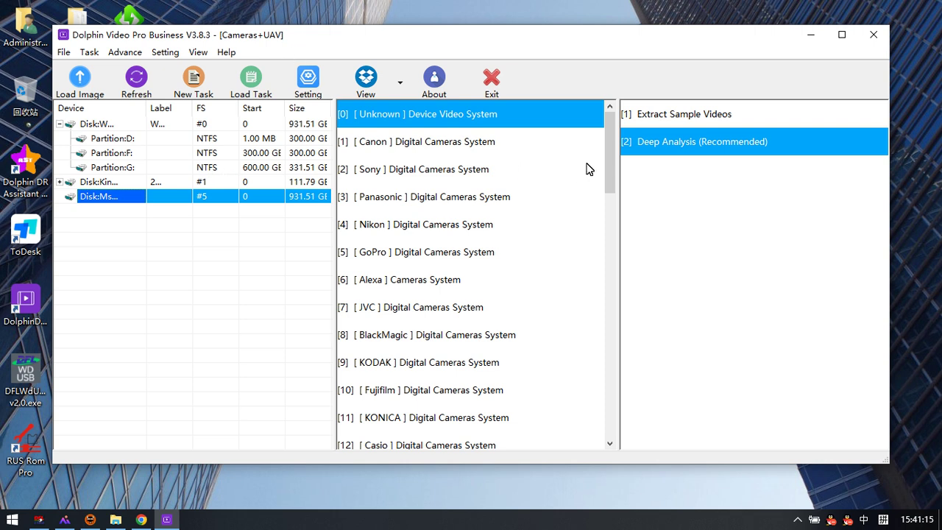
left_click_drag(609, 141, 605, 423)
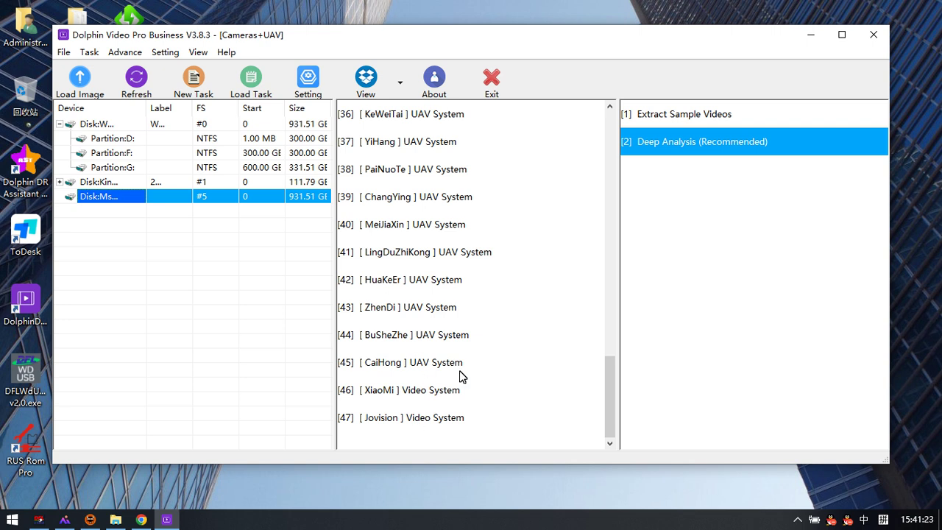
Step: Browse the camera system list, picking JVC, Komery, Leica and Vecnos in turn
scroll(450, 302, "up", 2)
scroll(442, 342, "up", 10)
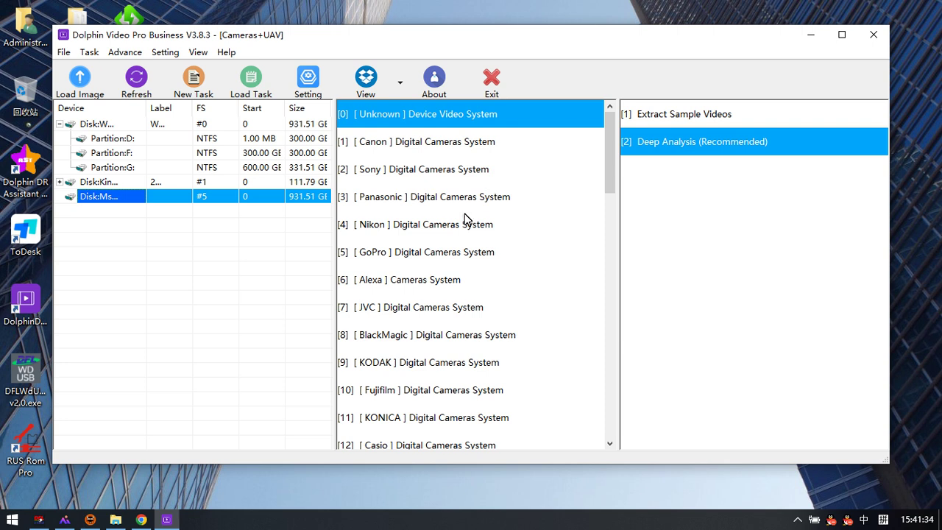
scroll(439, 395, "down", 12)
scroll(439, 395, "up", 12)
left_click(430, 306)
scroll(431, 361, "down", 4)
left_click(421, 291)
left_click(415, 314)
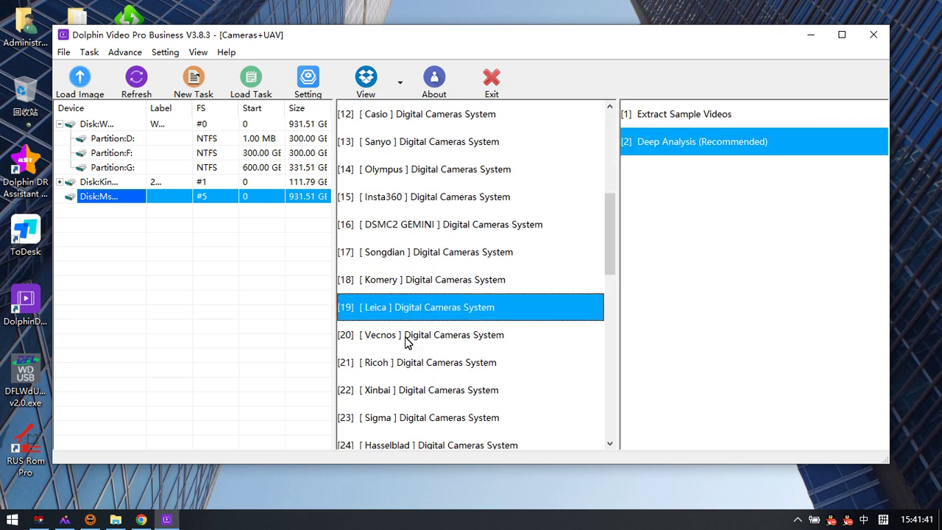
left_click(407, 339)
scroll(431, 383, "down", 4)
scroll(445, 384, "up", 8)
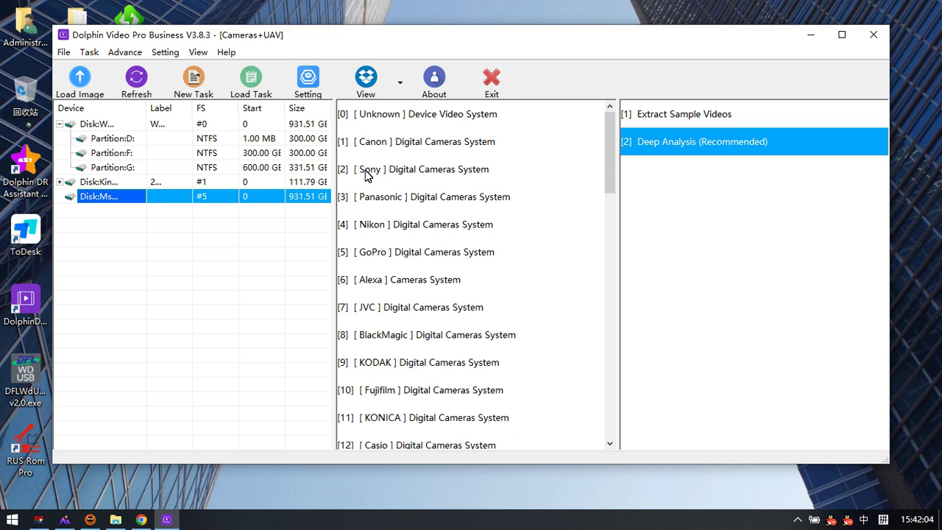
Step: Choose Unknown Device Video System with Deep Analysis (Recommended) as the recovery mode
left_click(405, 120)
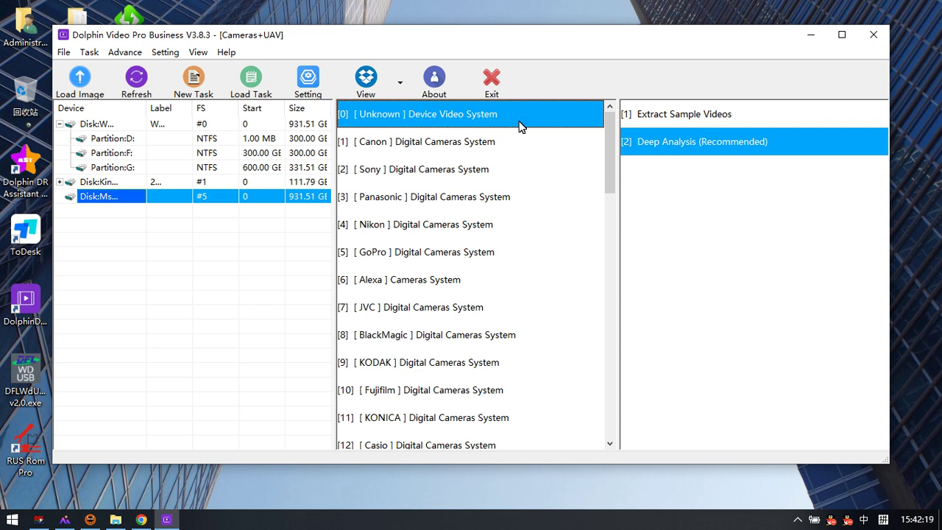
left_click(670, 117)
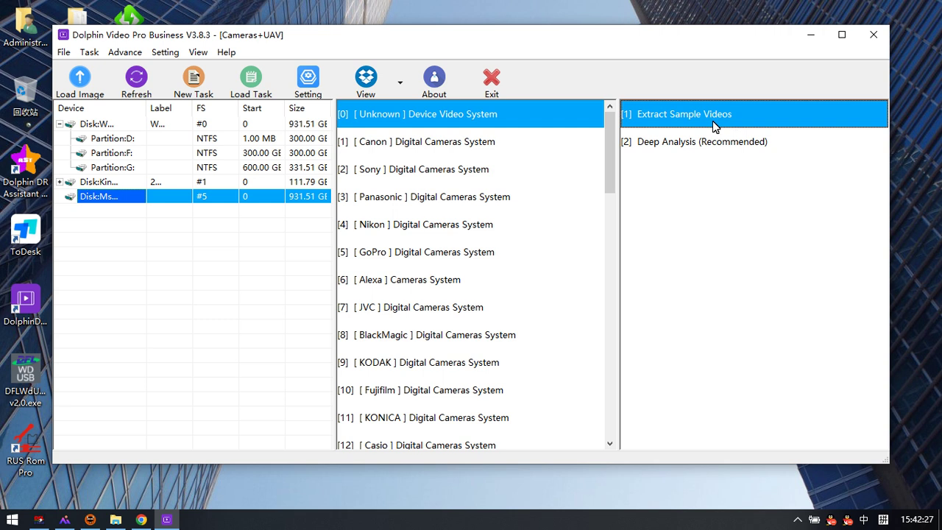
left_click(660, 142)
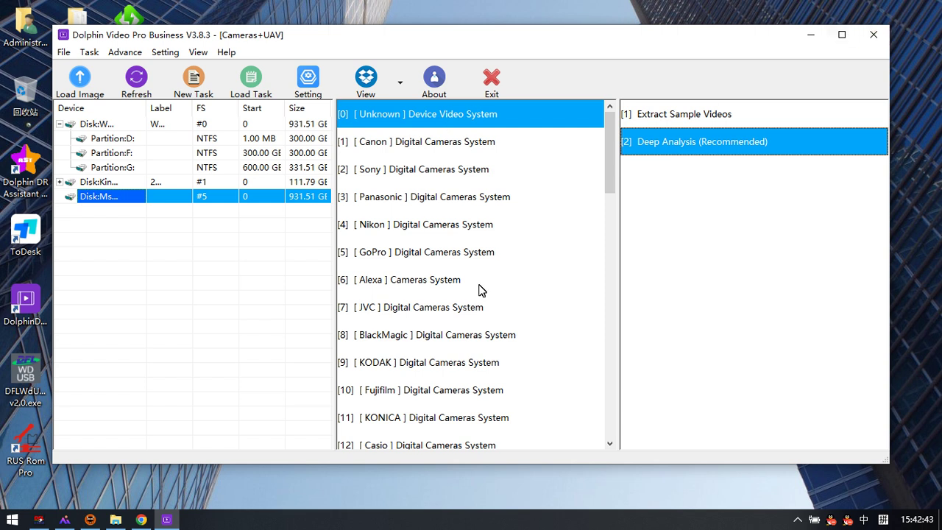
scroll(475, 301, "down", 12)
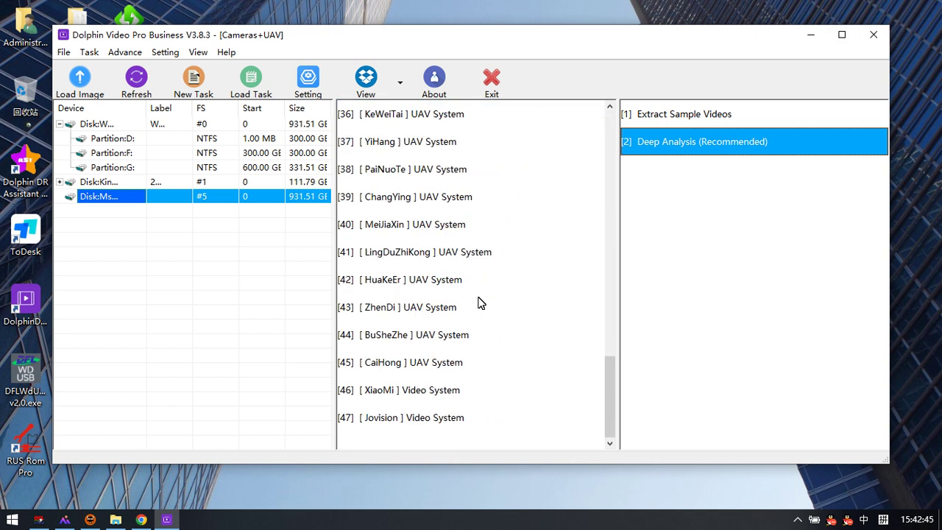
scroll(478, 303, "up", 11)
scroll(491, 337, "up", 3)
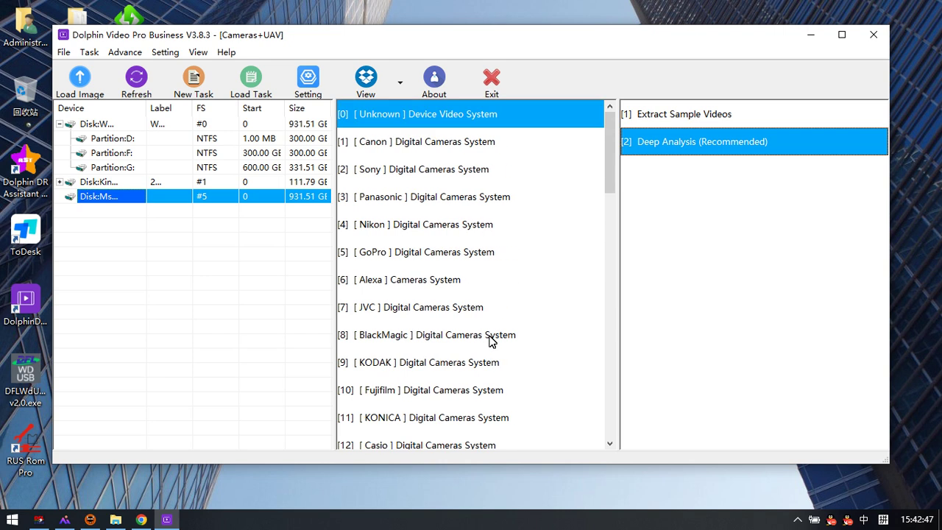
Step: Close the Cameras+UAV module and start the Drive+Law Recorders module from the RECORDERS tab
left_click(873, 35)
left_click(502, 277)
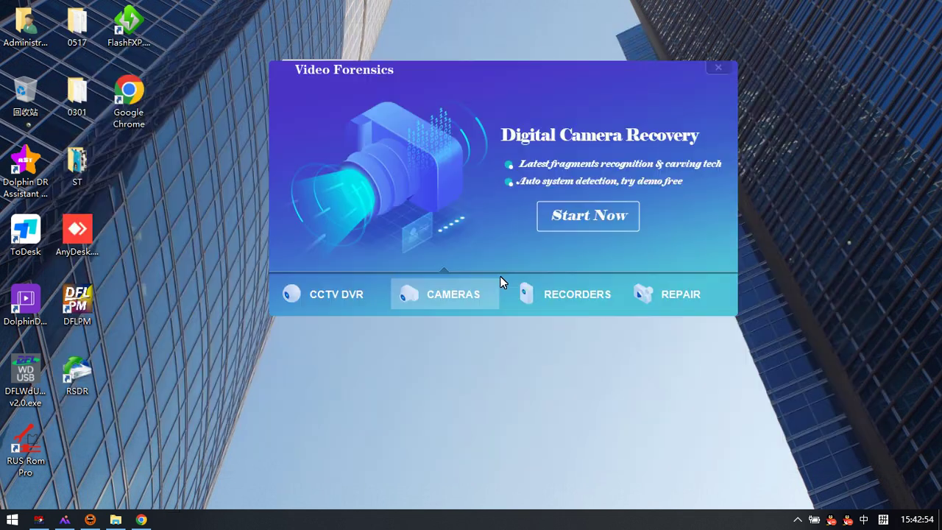
left_click(577, 296)
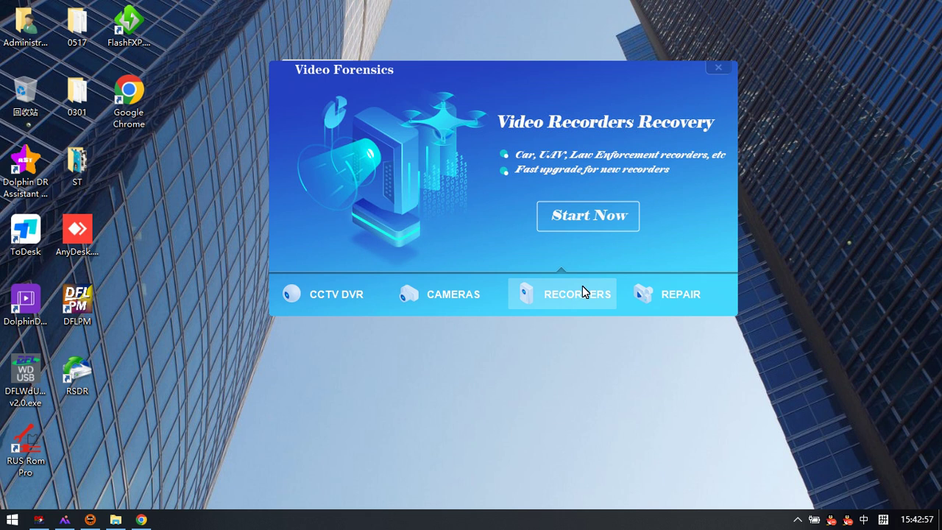
left_click(576, 227)
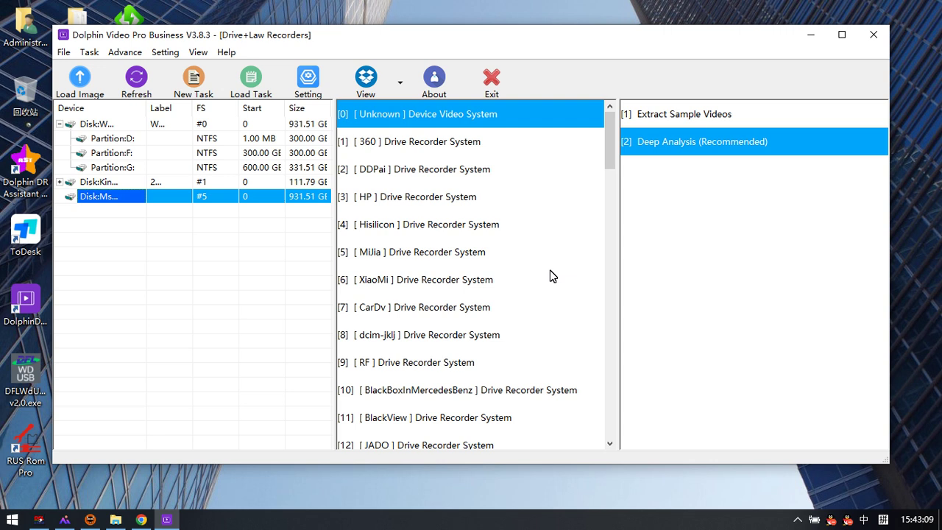
Step: Scroll the 68 recorder types down to law recorder [67], back to the top, then down again
scroll(537, 279, "down", 3)
scroll(434, 331, "down", 4)
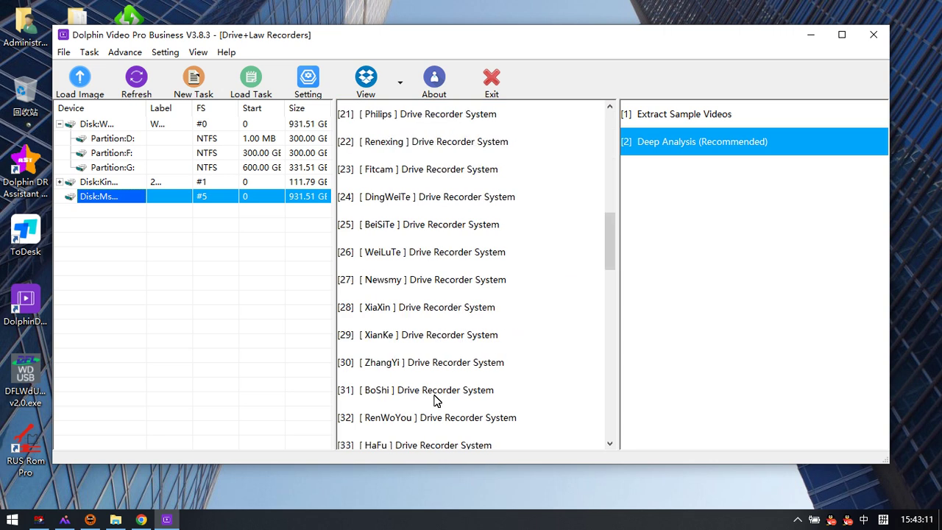
scroll(434, 399, "down", 4)
scroll(434, 400, "down", 8)
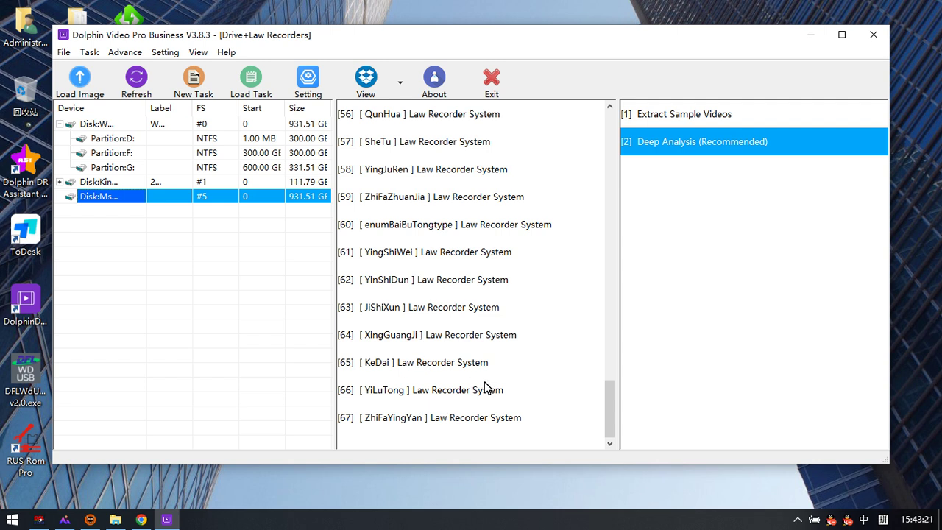
scroll(484, 318, "up", 1)
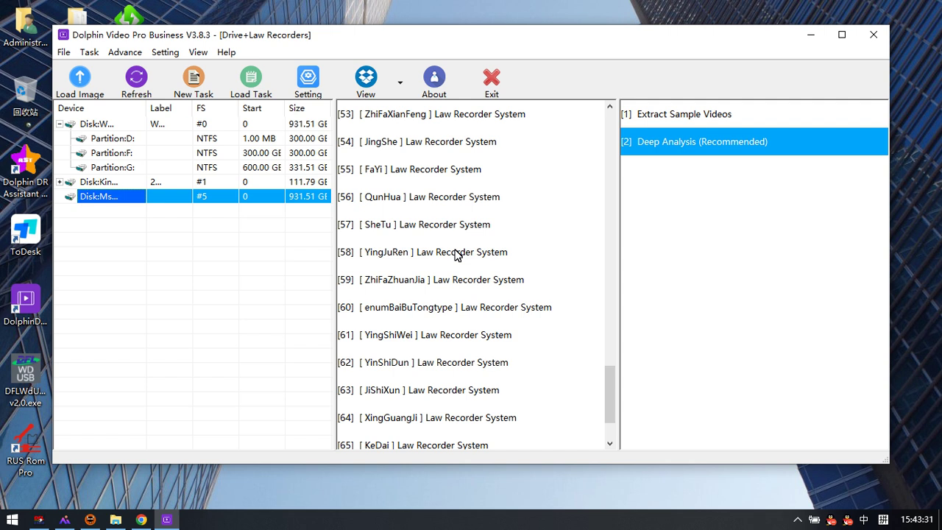
scroll(452, 236, "up", 2)
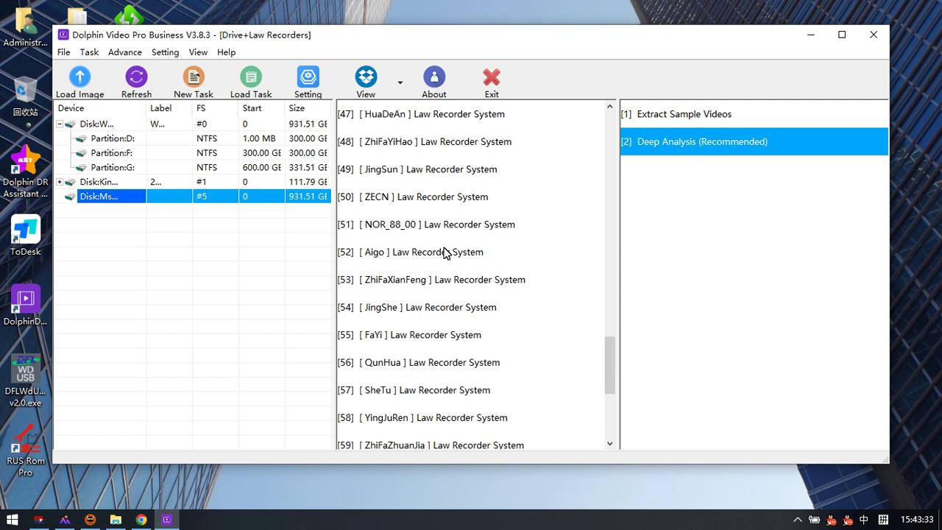
scroll(451, 252, "up", 2)
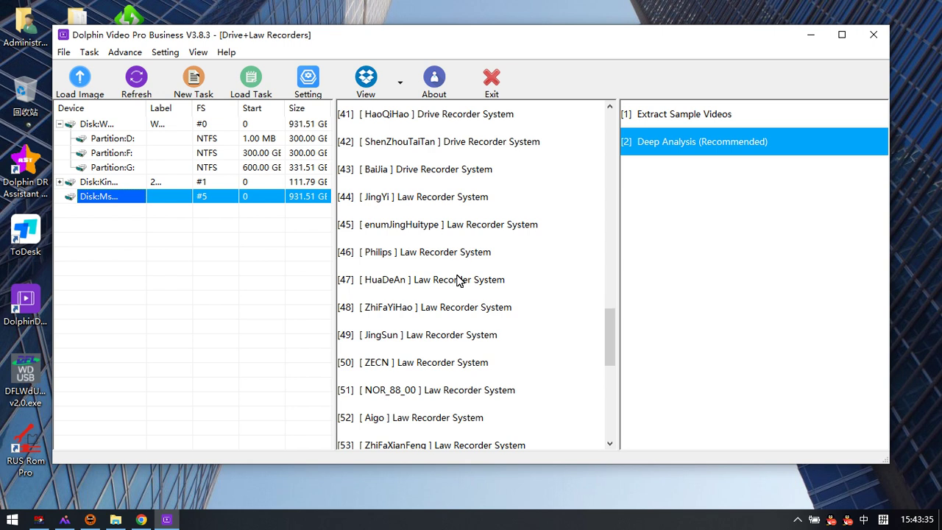
scroll(458, 280, "up", 3)
scroll(453, 296, "up", 3)
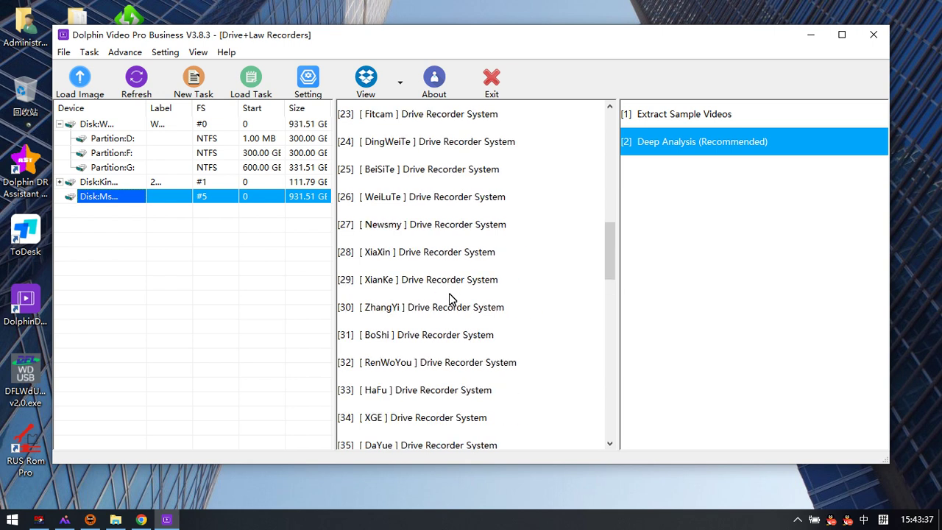
scroll(410, 390, "up", 5)
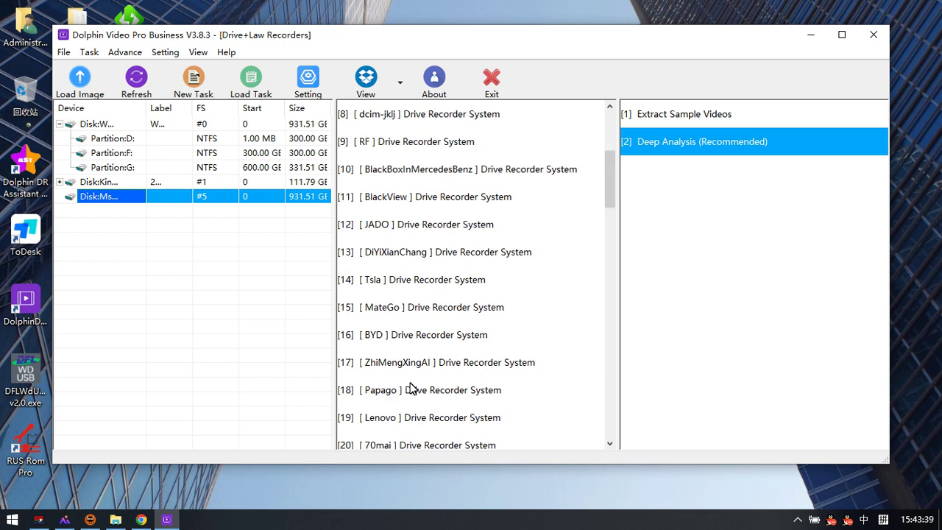
scroll(410, 390, "up", 3)
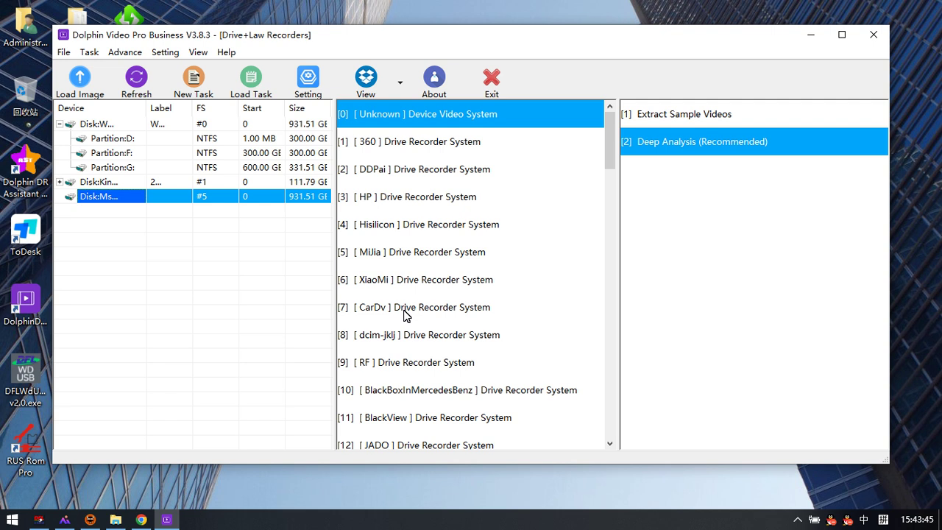
scroll(404, 315, "down", 3)
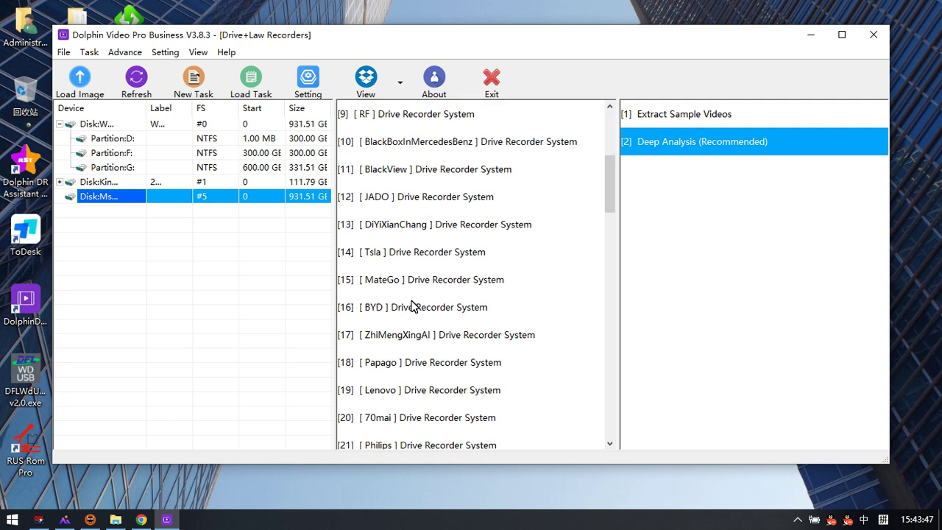
scroll(406, 243, "down", 9)
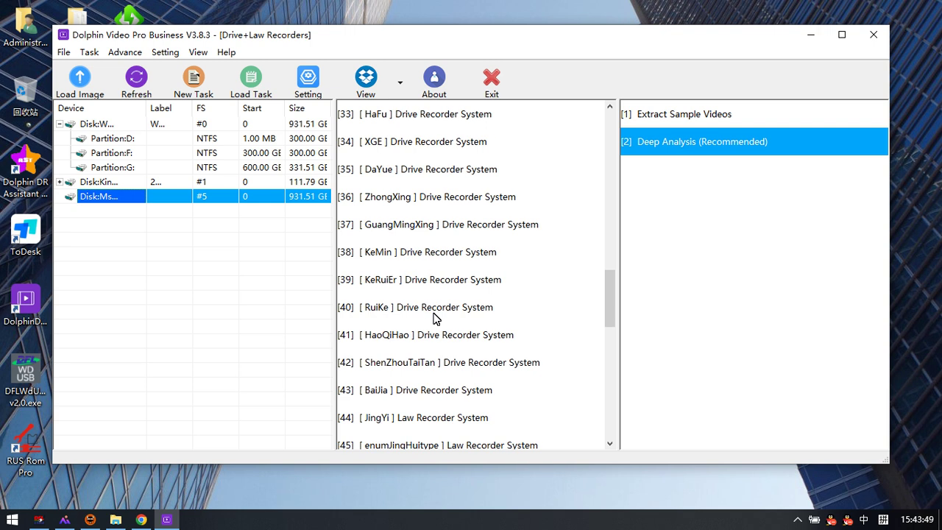
scroll(434, 318, "down", 7)
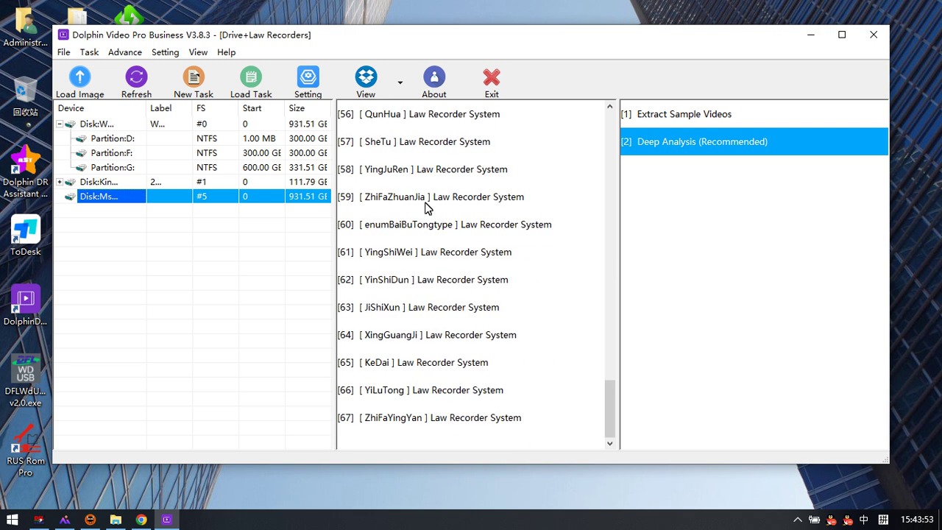
Step: Close the Drive+Law Recorders module and start the Repair module from the REPAIR tab
left_click(877, 36)
left_click(508, 275)
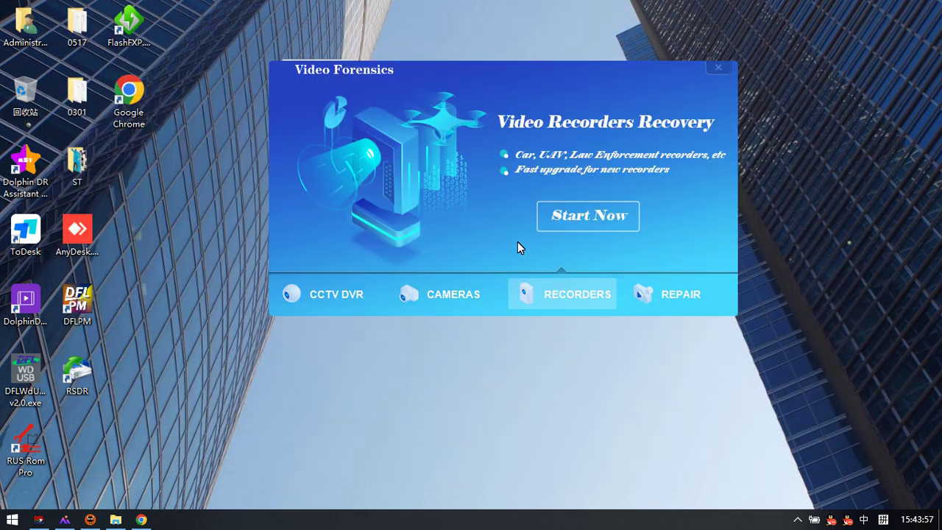
left_click_drag(519, 83, 453, 96)
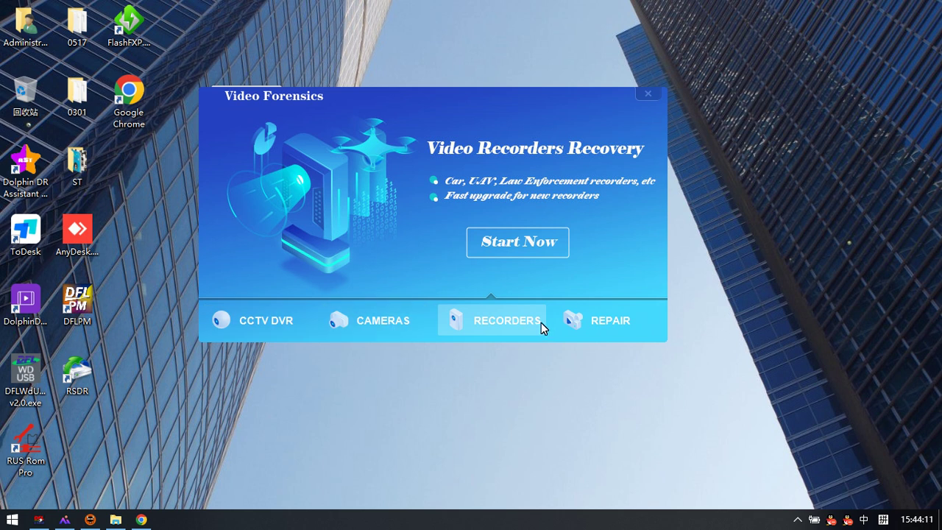
left_click(575, 323)
left_click(527, 246)
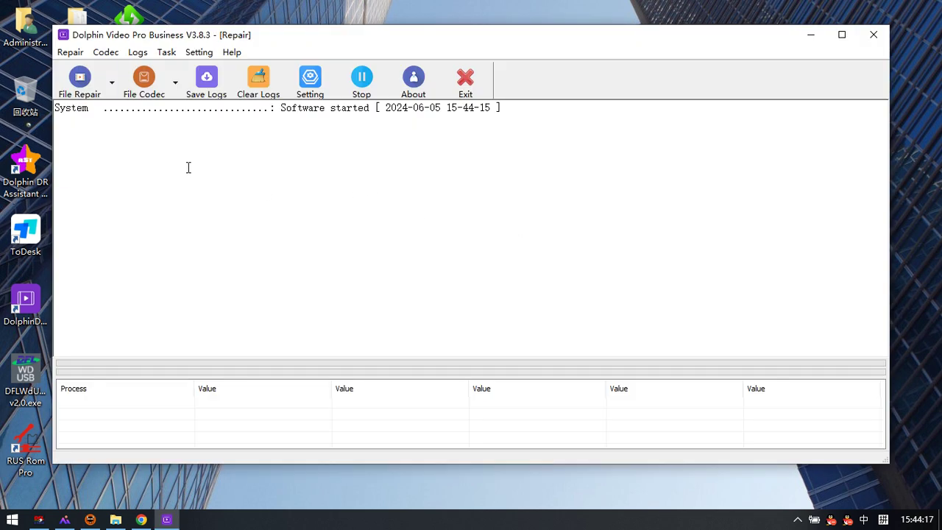
Step: Inspect the File Repair (MP4, MOV, 3GP) and File Codec (H264/H265) dropdowns without choosing, then close the window
left_click(111, 85)
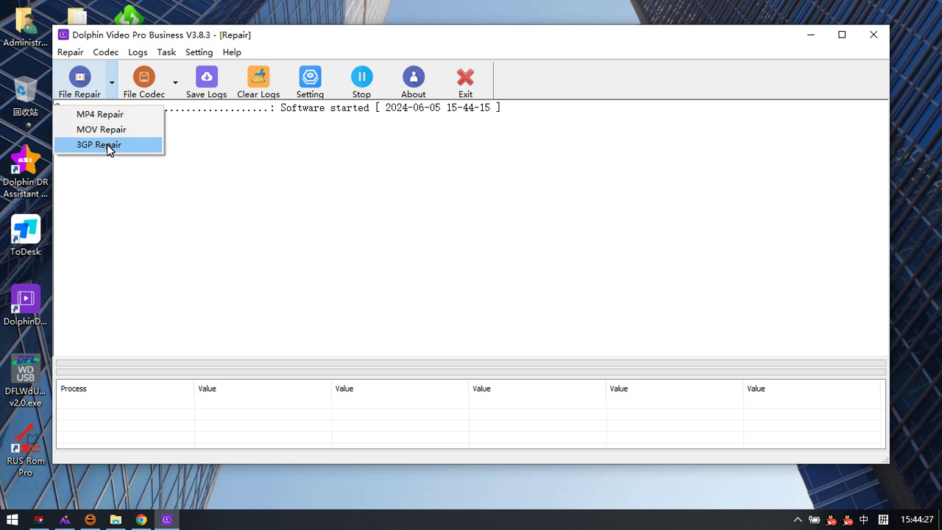
left_click(177, 87)
left_click(176, 85)
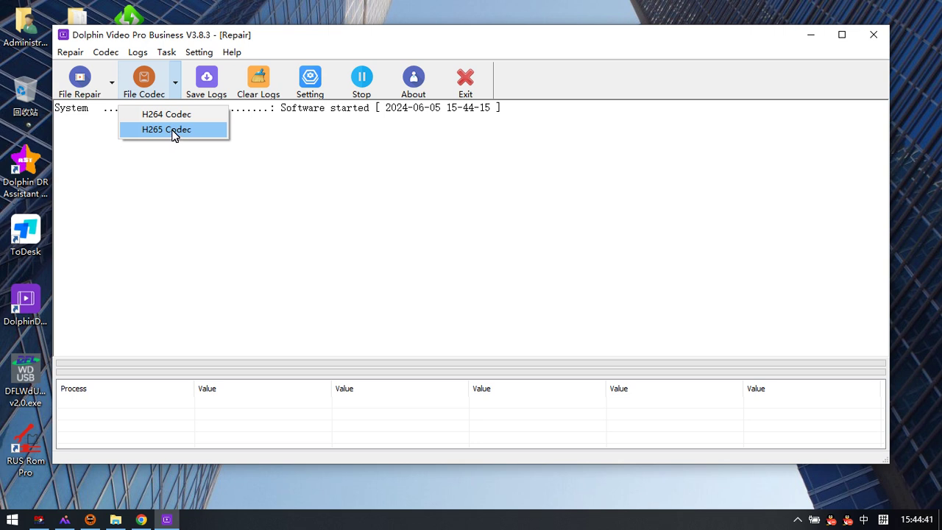
left_click(112, 83)
left_click(112, 83)
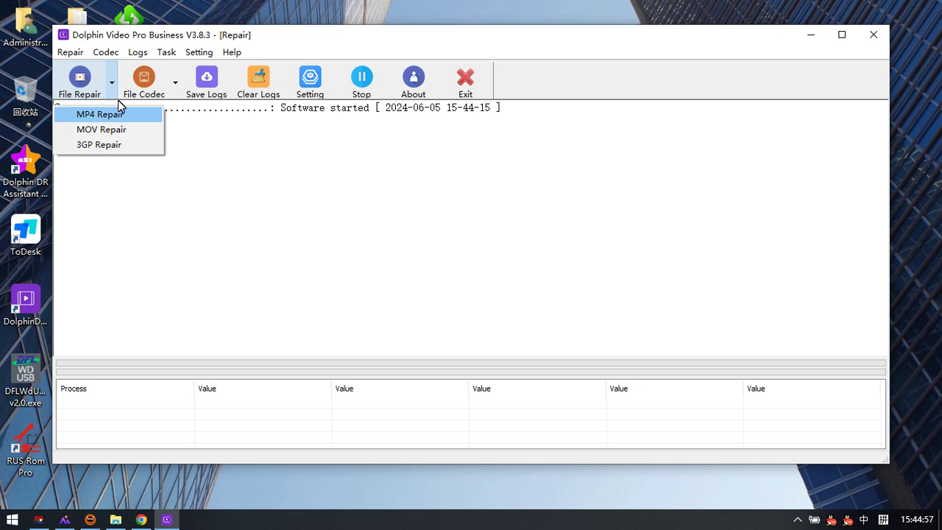
left_click(353, 193)
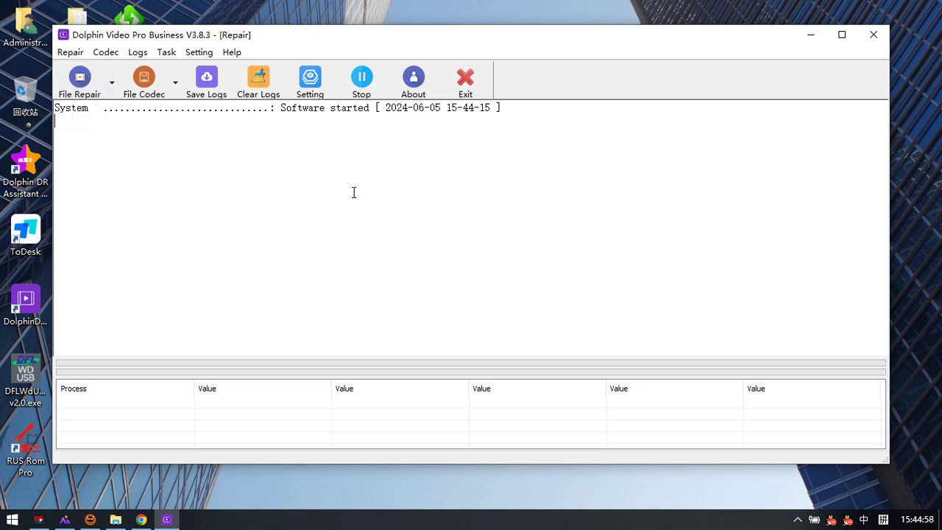
left_click(873, 35)
Step: Confirm closing the Repair module and relaunch the CCTV DVR recovery module from the launcher
left_click(505, 276)
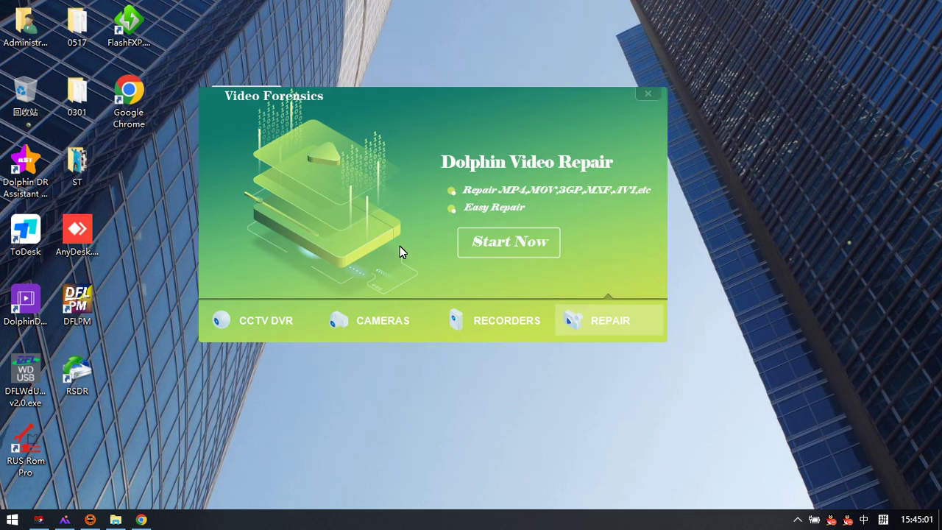
left_click_drag(424, 106, 432, 143)
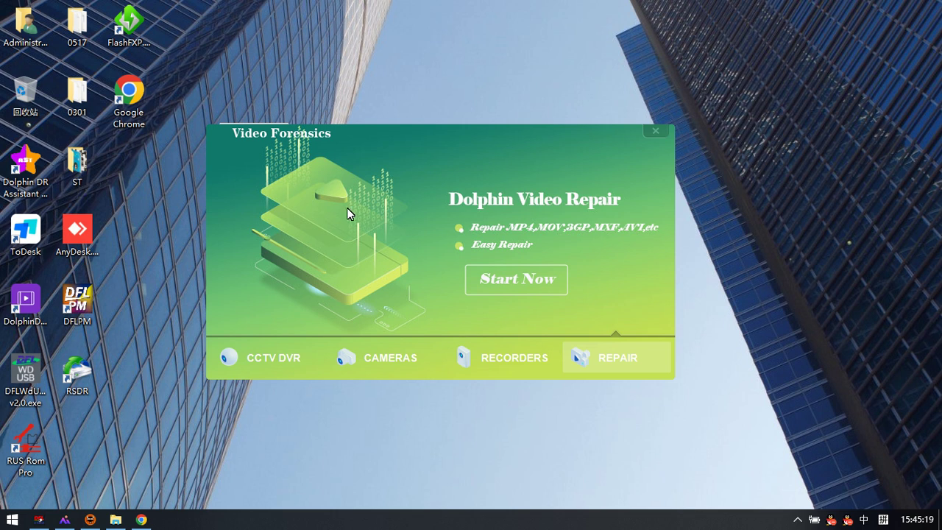
key("shift")
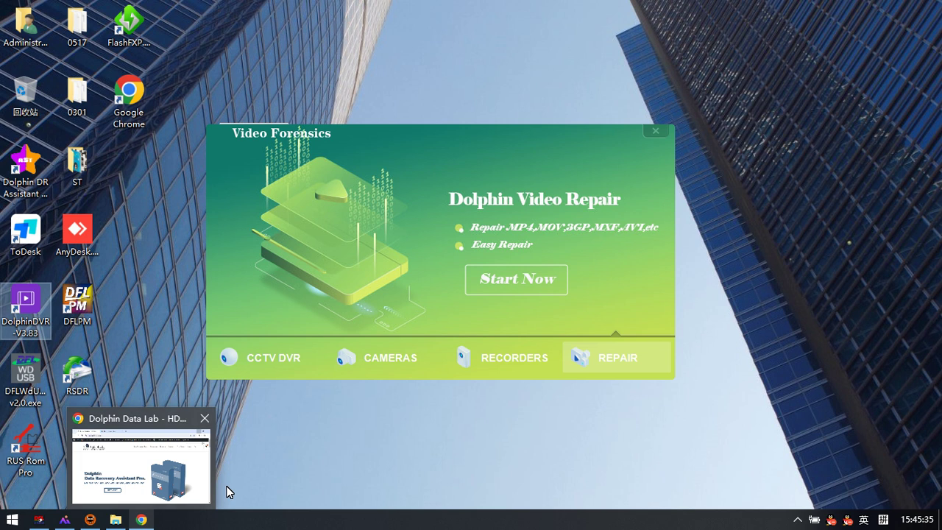
left_click(284, 368)
left_click(530, 293)
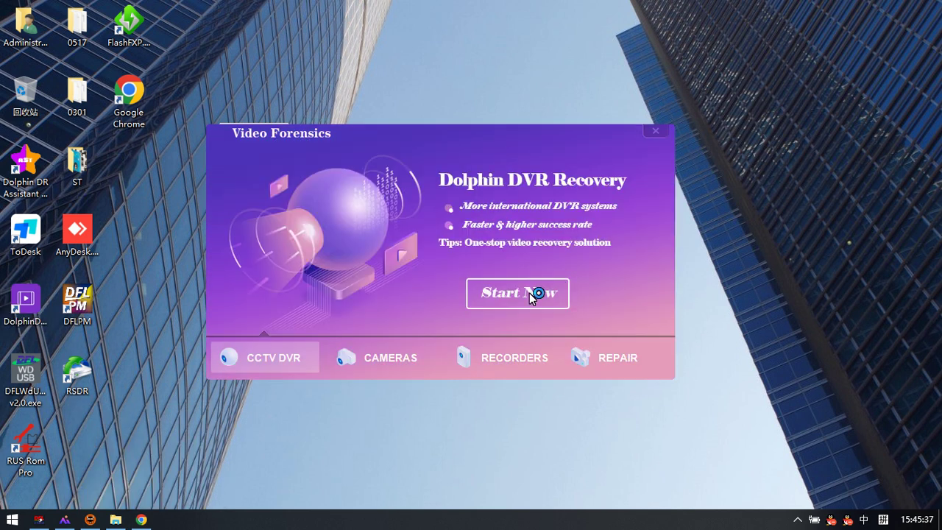